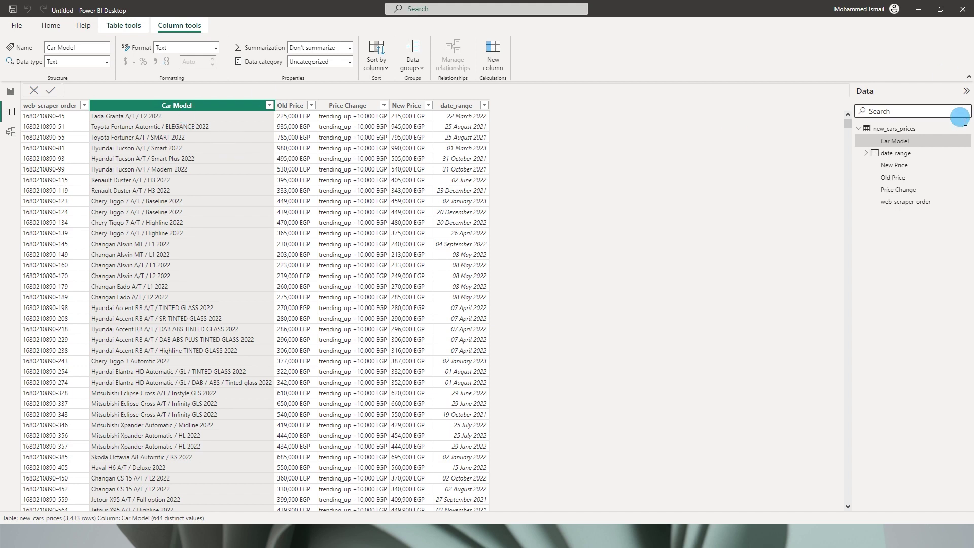
Open new_cars_prices in Power Query Editor and start Add Column From Examples on Car Model
{"action": "left_click", "coordinate": [970, 133]}
{"action": "left_click", "coordinate": [908, 189]}
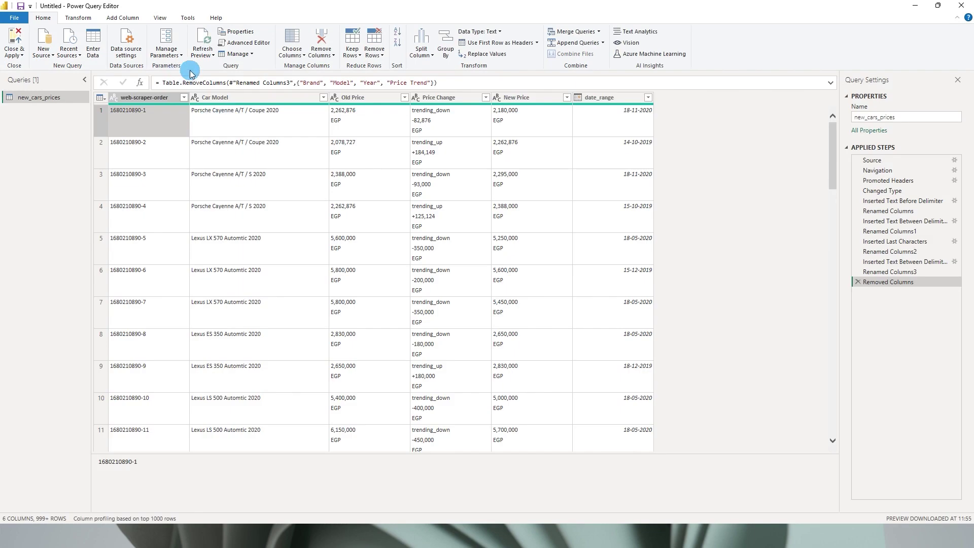
{"action": "left_click", "coordinate": [239, 99]}
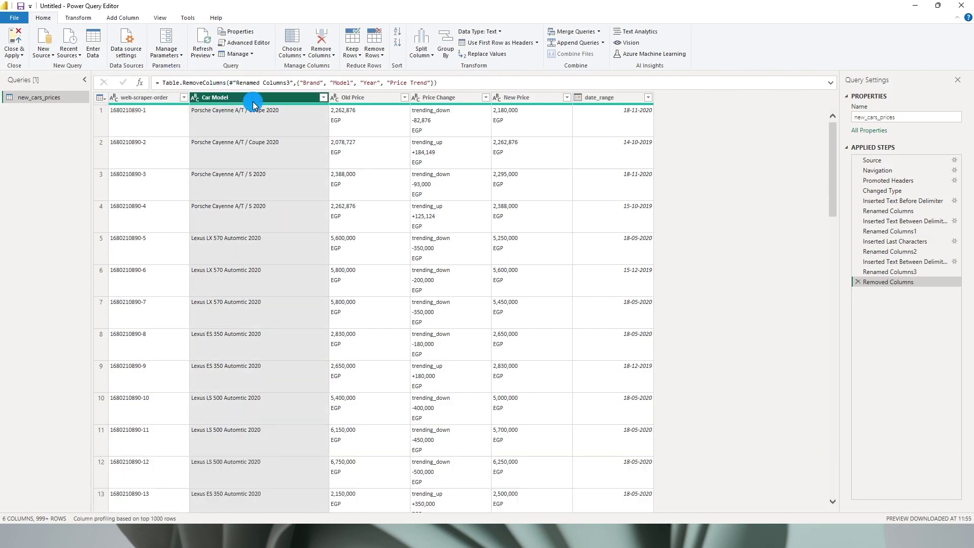
{"action": "right_click", "coordinate": [254, 104]}
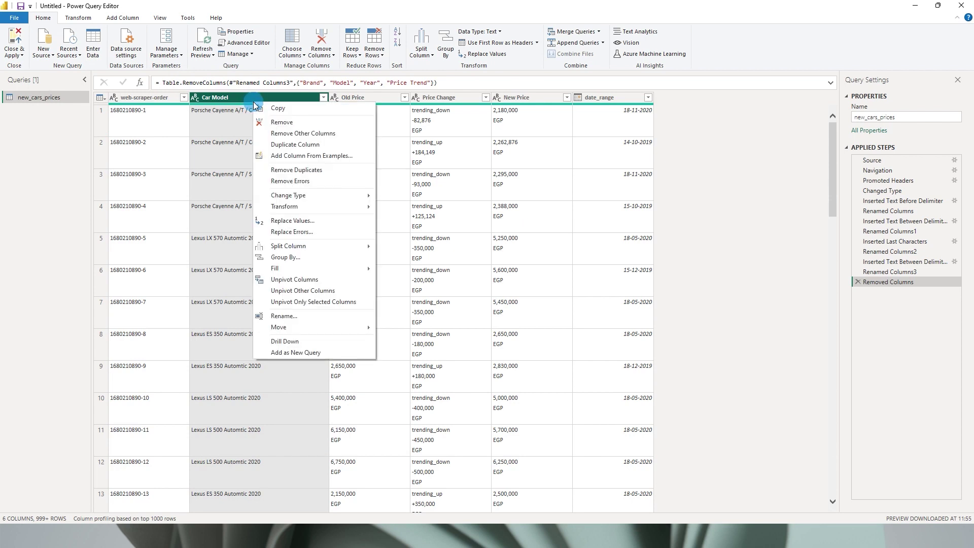
{"action": "left_click", "coordinate": [310, 160]}
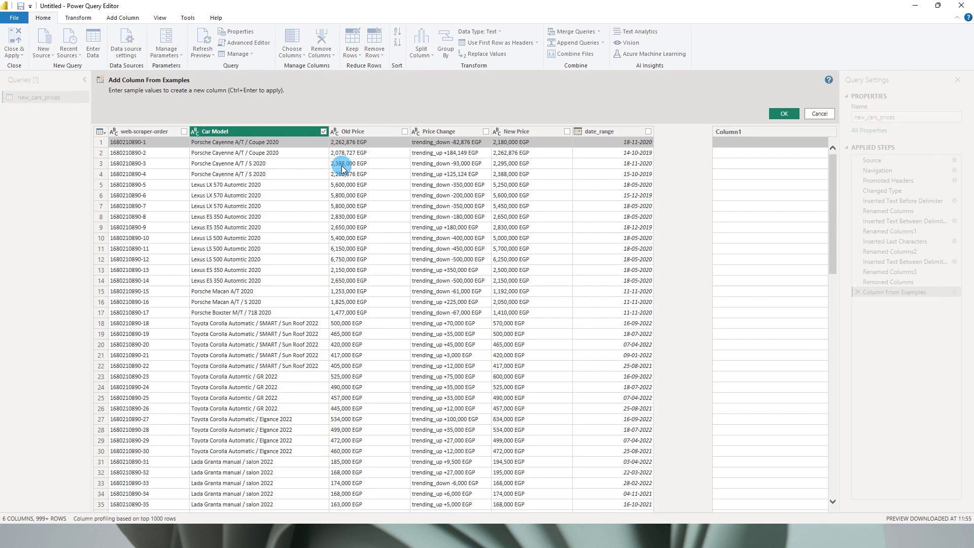
Name the example column Brand and give 'Porsche' as the first-row example
{"action": "left_click", "coordinate": [735, 133]}
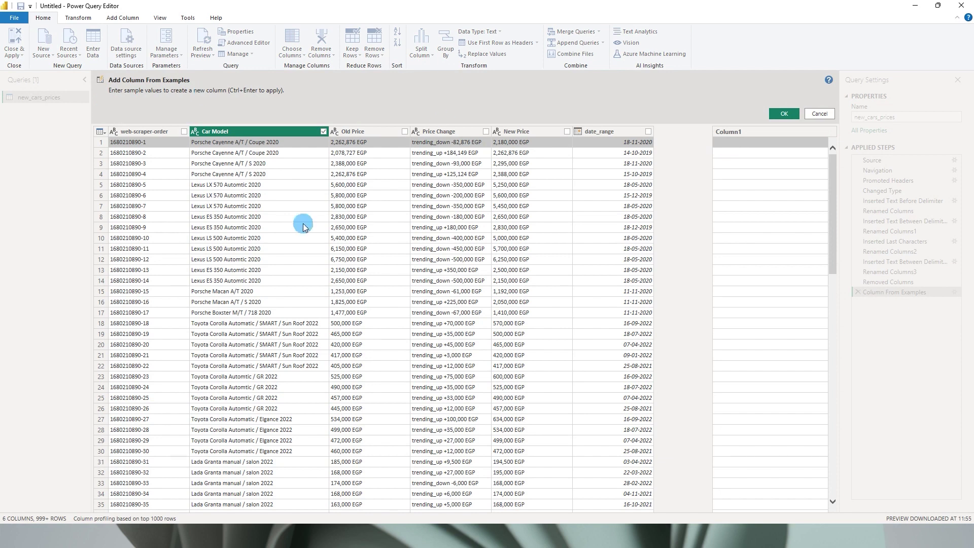
{"action": "double_click", "coordinate": [733, 133]}
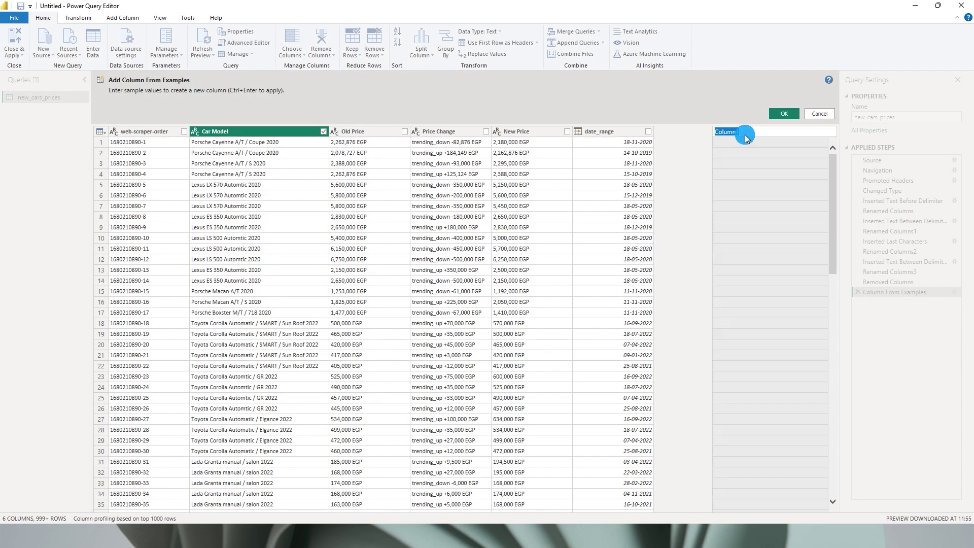
{"action": "type", "text": "Brand"}
{"action": "key", "text": "Return"}
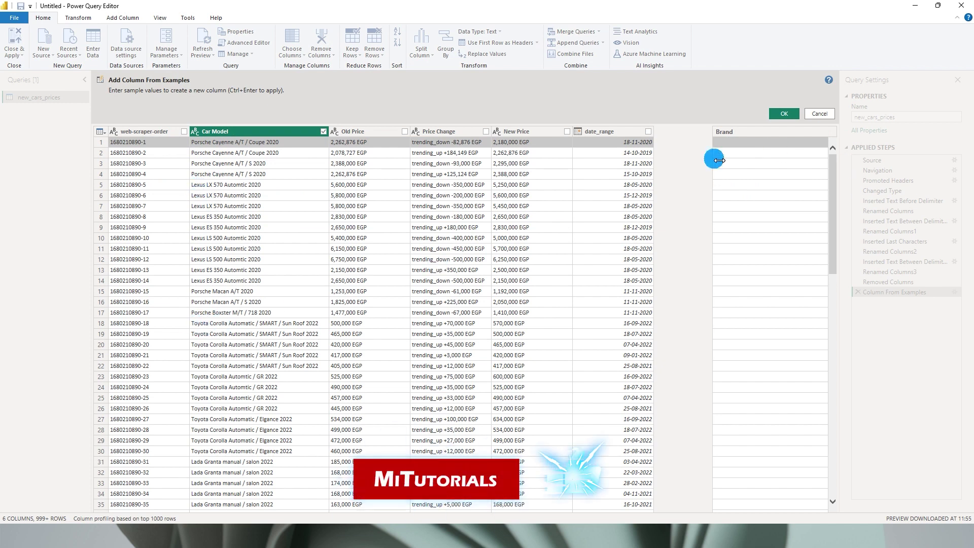
{"action": "left_click", "coordinate": [739, 143]}
{"action": "type", "text": "Porsch"}
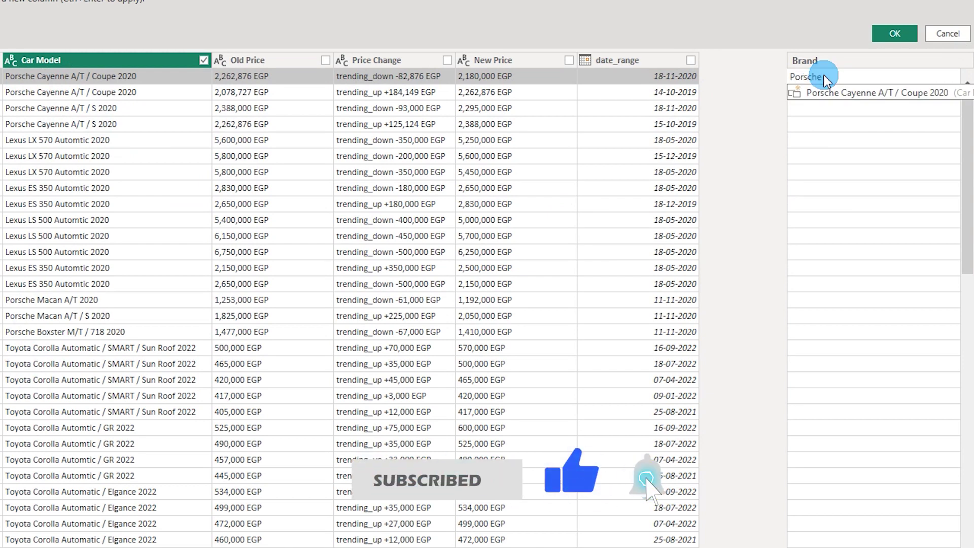
{"action": "type", "text": "e"}
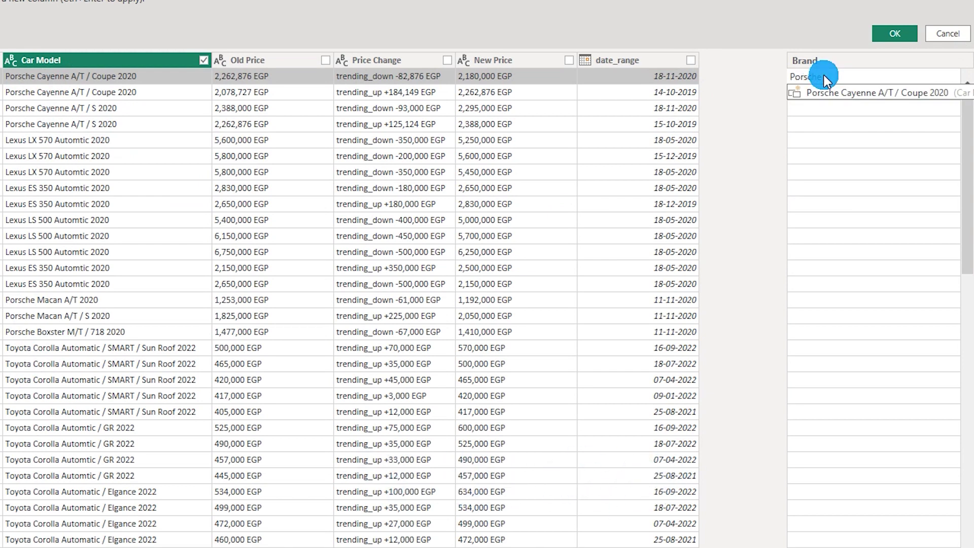
{"action": "key", "text": "Return"}
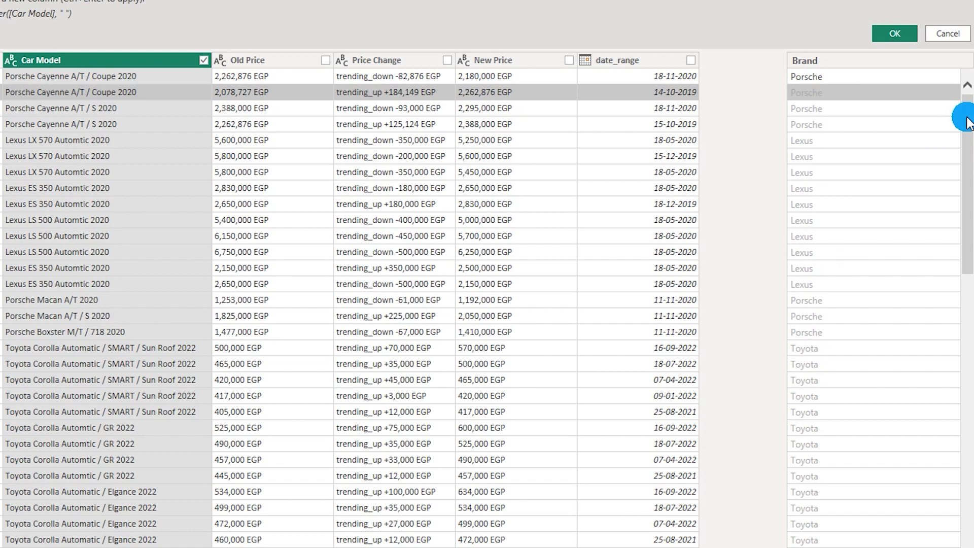
Accept the Brand column, review its brand list, then bring up Car Model's column actions
{"action": "left_click_drag", "start_coordinate": [966, 121], "coordinate": [965, 452]}
{"action": "left_click", "coordinate": [714, 207]}
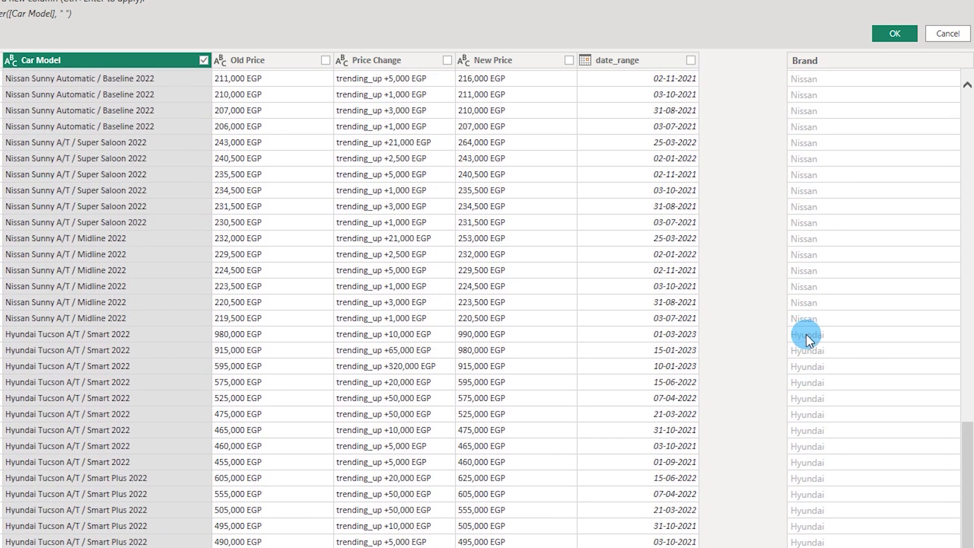
{"action": "scroll", "coordinate": [872, 161], "scroll_direction": "up", "scroll_amount": 15}
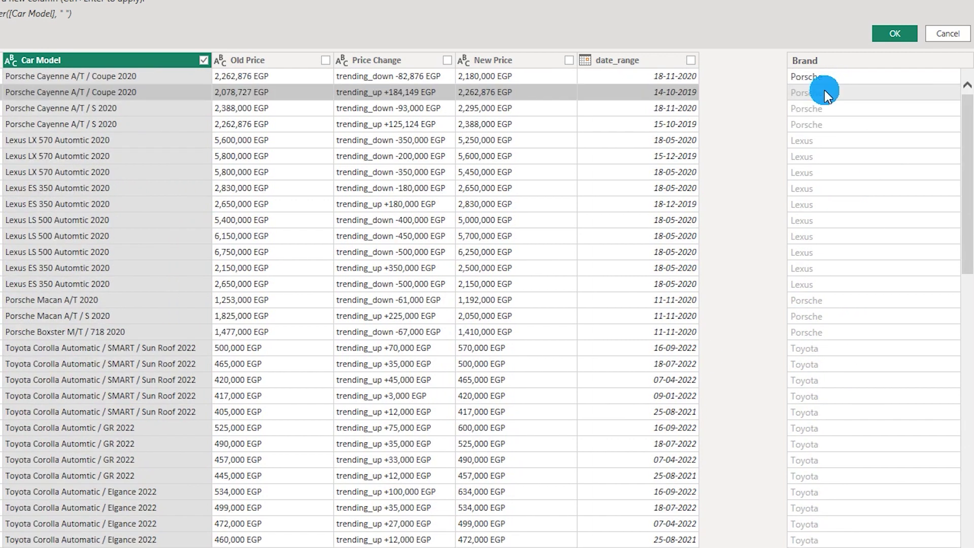
{"action": "left_click", "coordinate": [896, 34]}
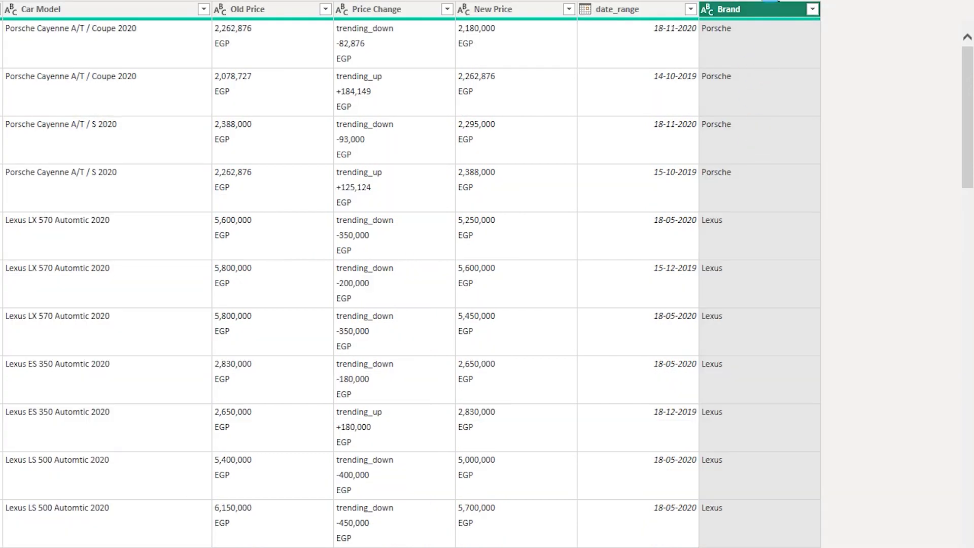
{"action": "left_click", "coordinate": [812, 9]}
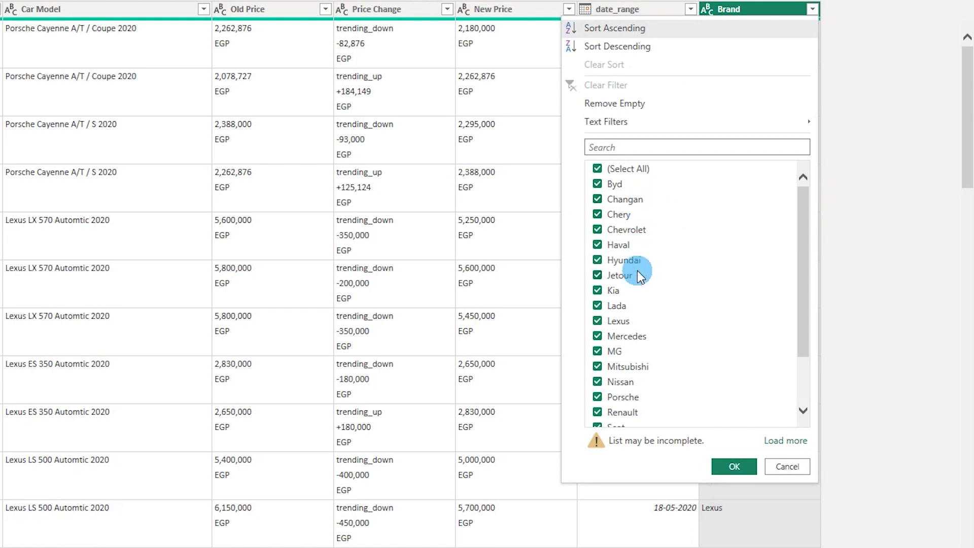
{"action": "left_click_drag", "start_coordinate": [805, 193], "coordinate": [807, 273]}
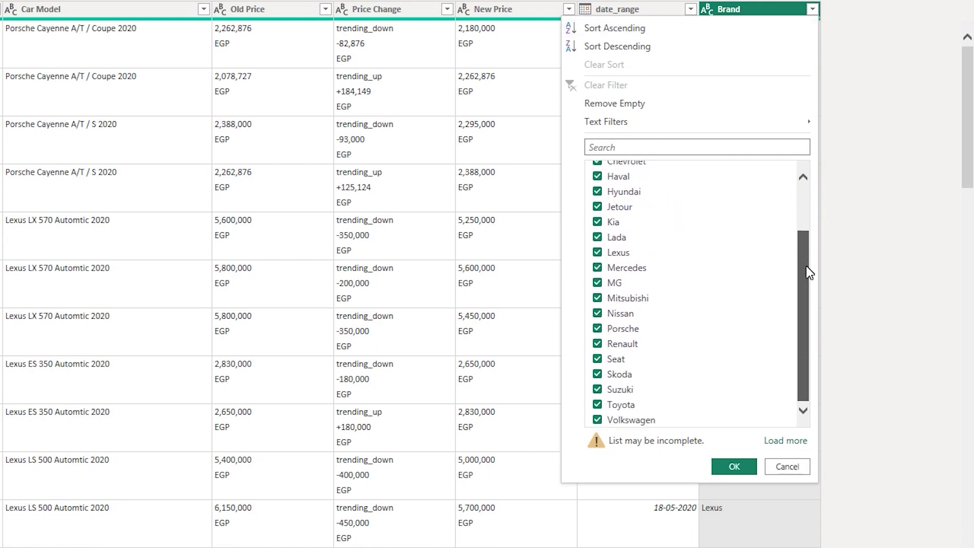
{"action": "right_click", "coordinate": [53, 9]}
{"action": "left_click", "coordinate": [79, 15]}
{"action": "right_click", "coordinate": [94, 8]}
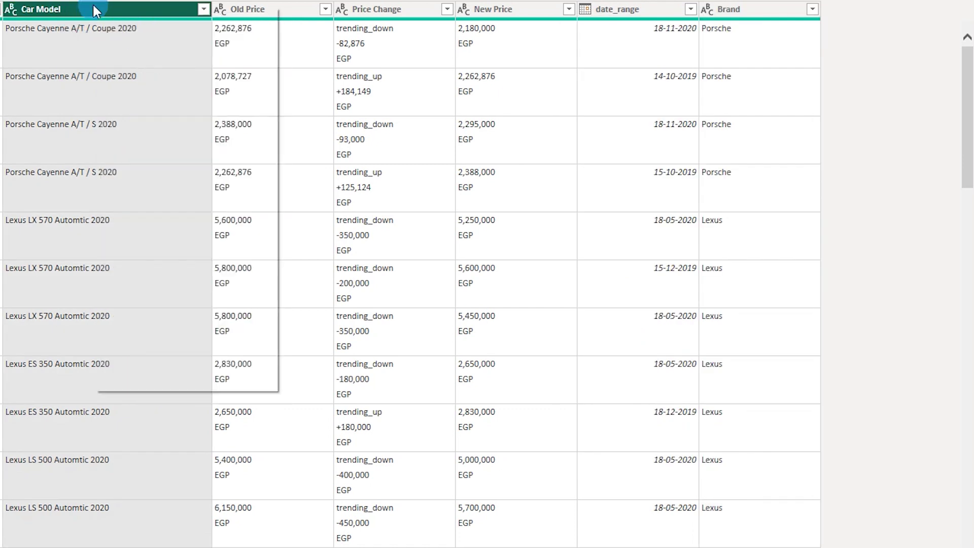
Start another example column named Model with 'Cayenne A/T / Coupe' as the first-row example
{"action": "left_click", "coordinate": [163, 86]}
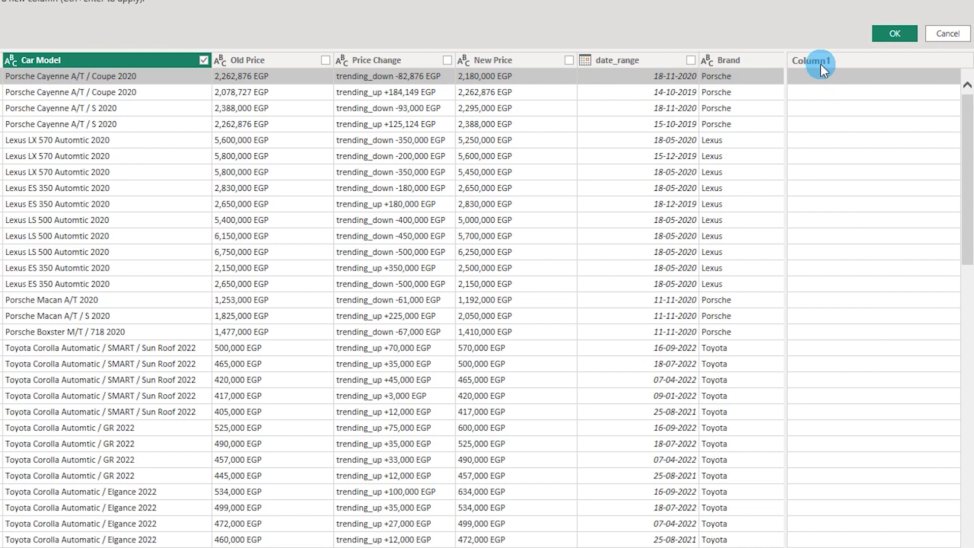
{"action": "double_click", "coordinate": [820, 64]}
{"action": "type", "text": "Model"}
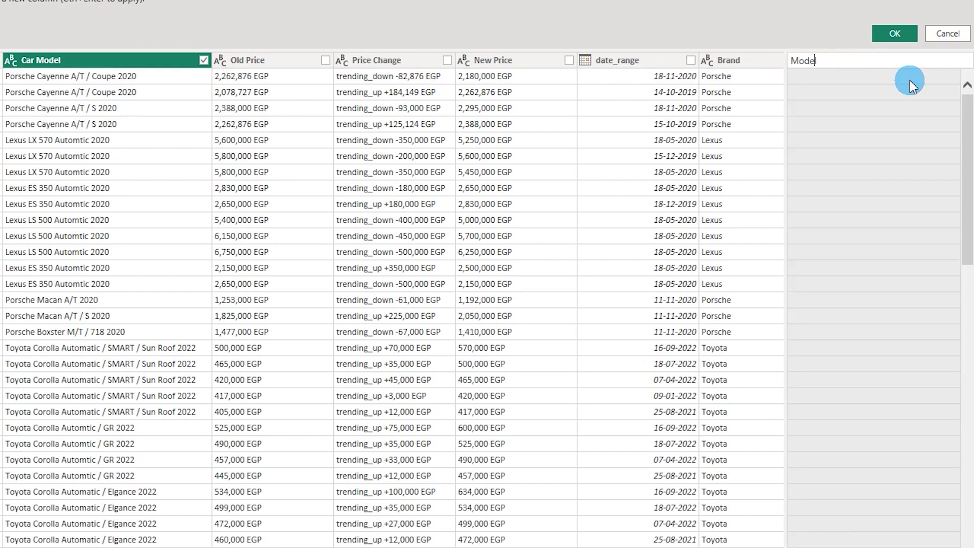
{"action": "key", "text": "Return"}
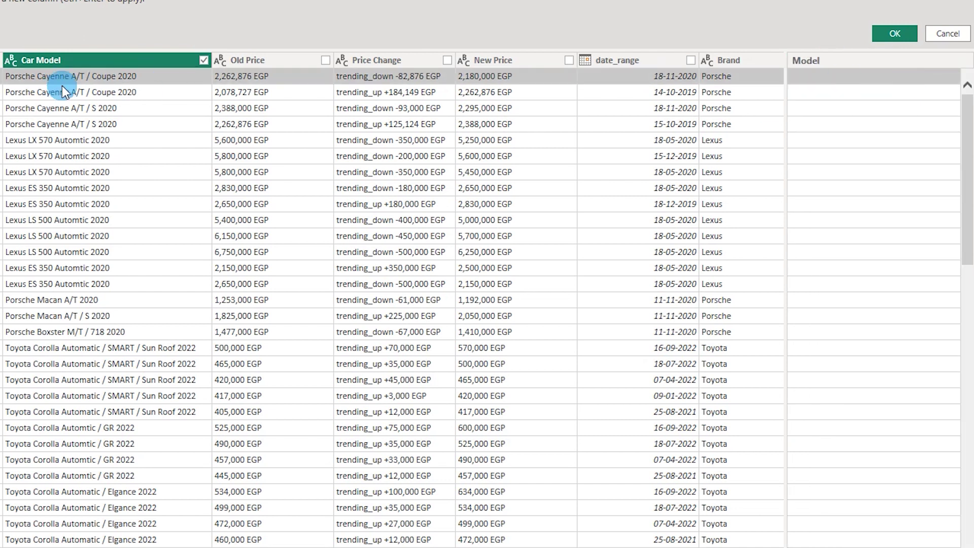
{"action": "left_click", "coordinate": [812, 81]}
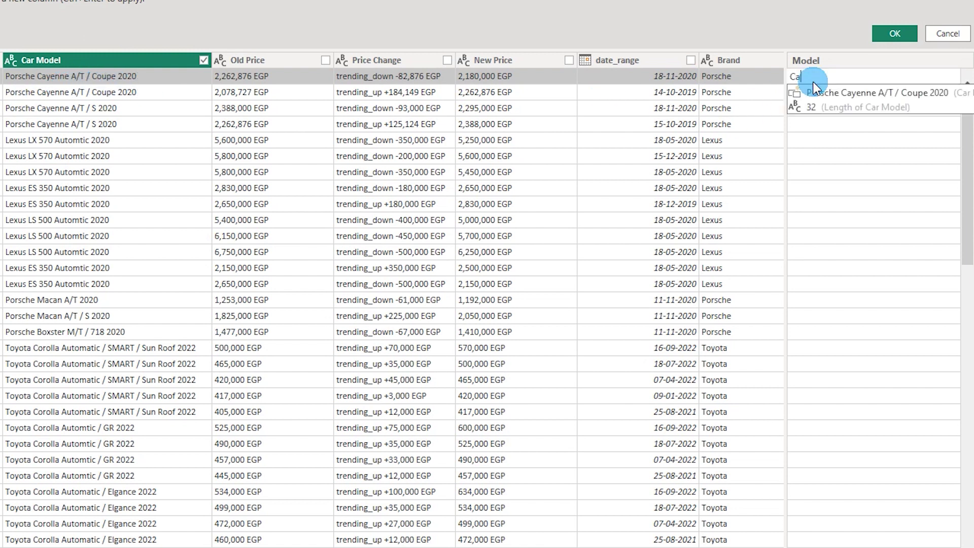
{"action": "type", "text": "Cayenne A/T"}
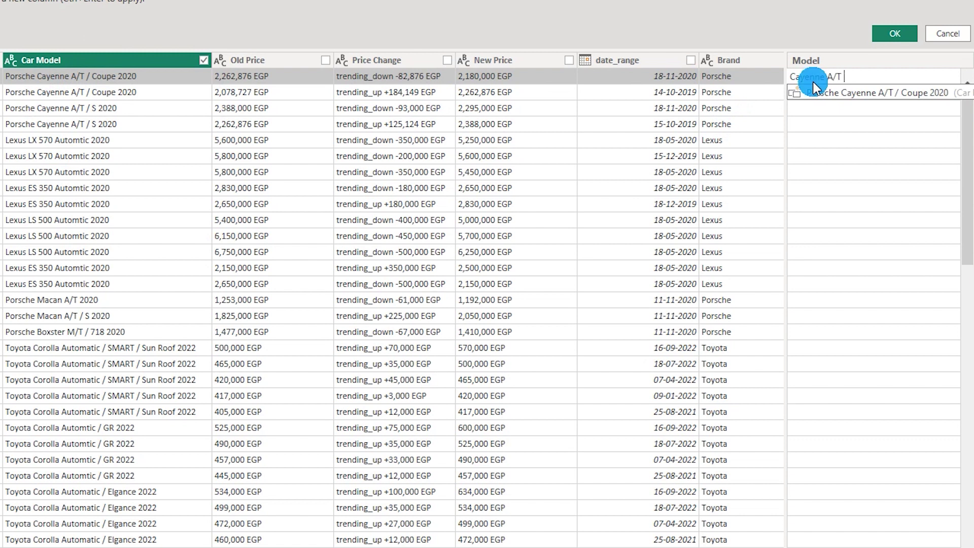
{"action": "type", "text": "/ Coupe"}
{"action": "key", "text": "Return"}
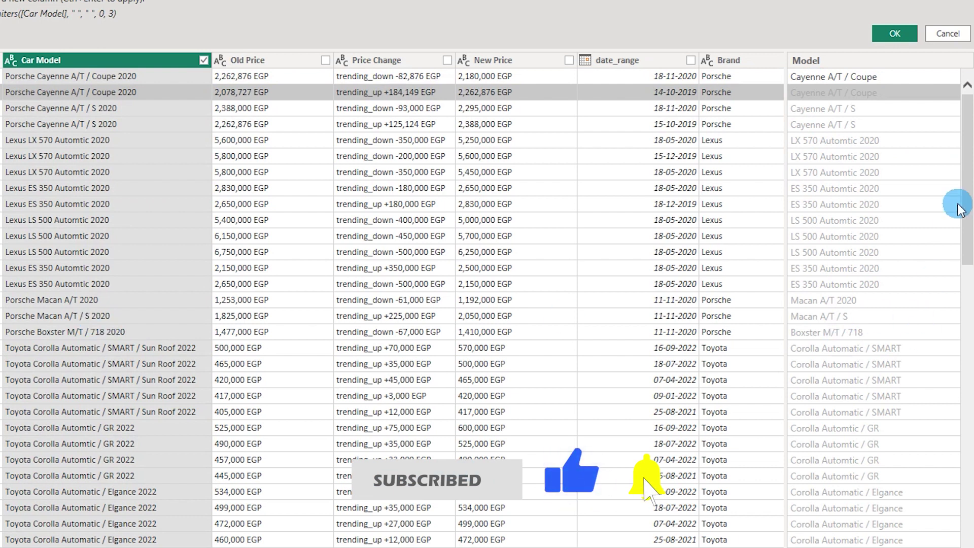
Accept the Model column and review its distinct values in the filter list
{"action": "left_click_drag", "start_coordinate": [965, 191], "coordinate": [963, 457]}
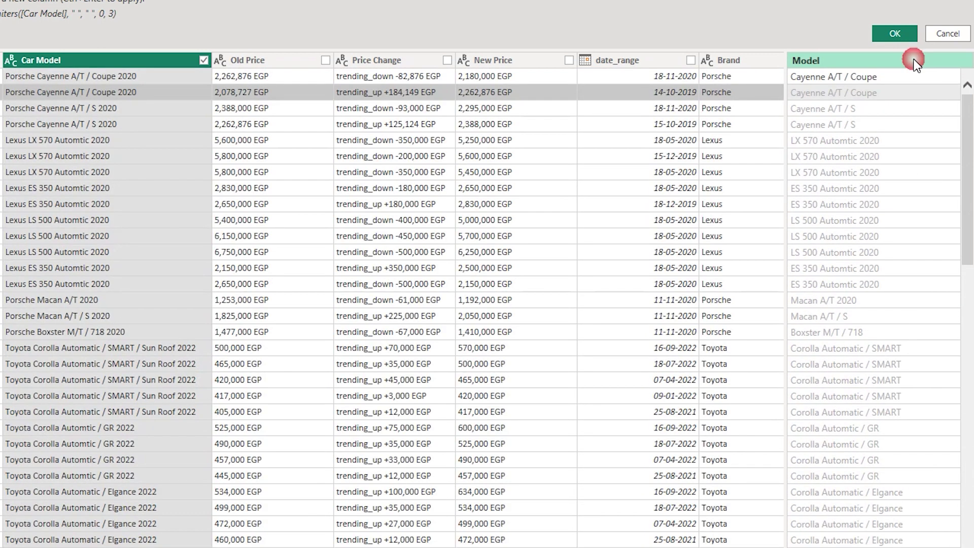
{"action": "left_click", "coordinate": [896, 34]}
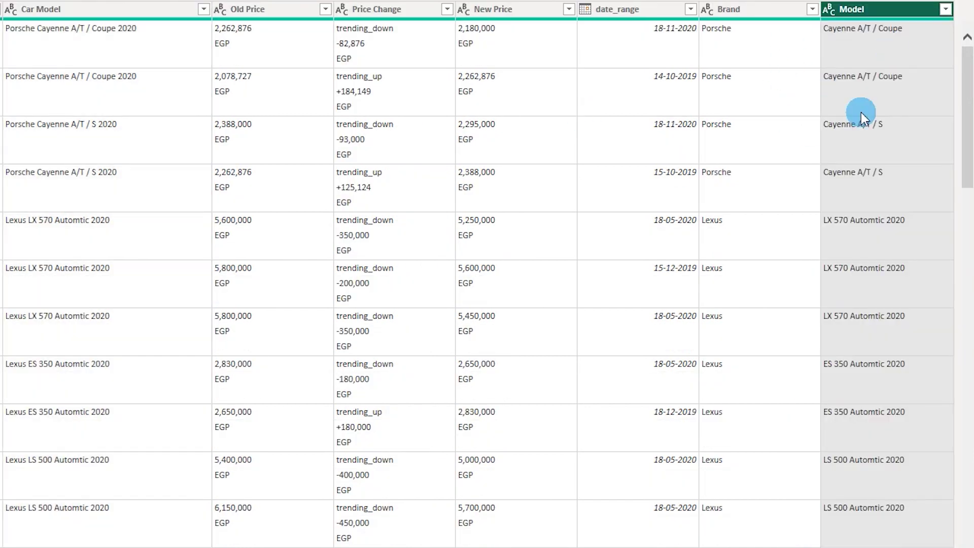
{"action": "left_click", "coordinate": [943, 10]}
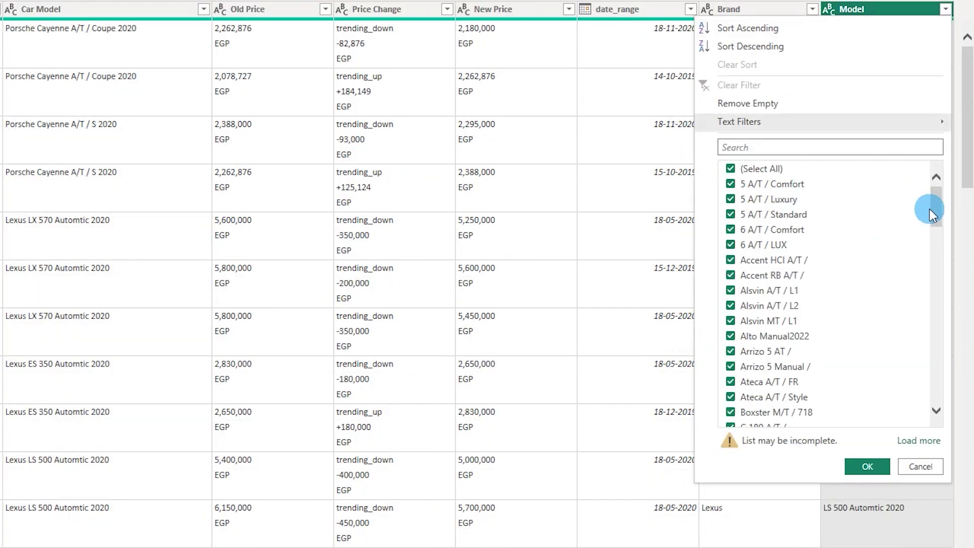
{"action": "left_click_drag", "start_coordinate": [938, 195], "coordinate": [926, 179]}
{"action": "key", "text": "Escape"}
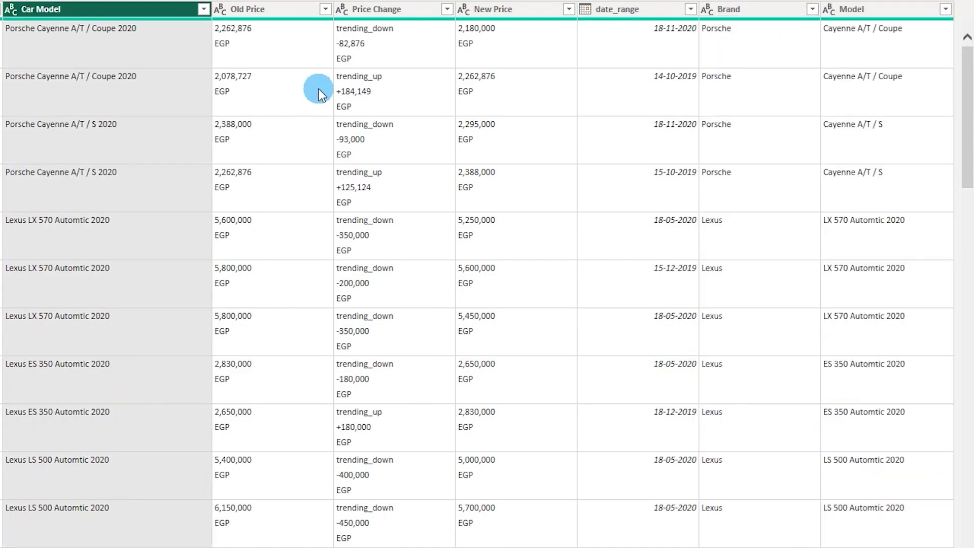
Start a new column from Car Model examples with 2020 as the first-row year
{"action": "right_click", "coordinate": [151, 9]}
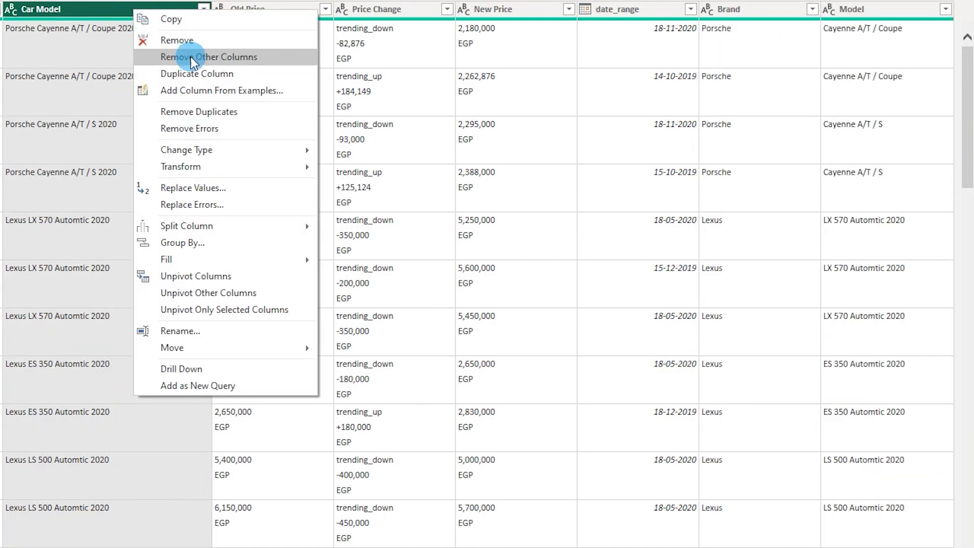
{"action": "left_click", "coordinate": [198, 94]}
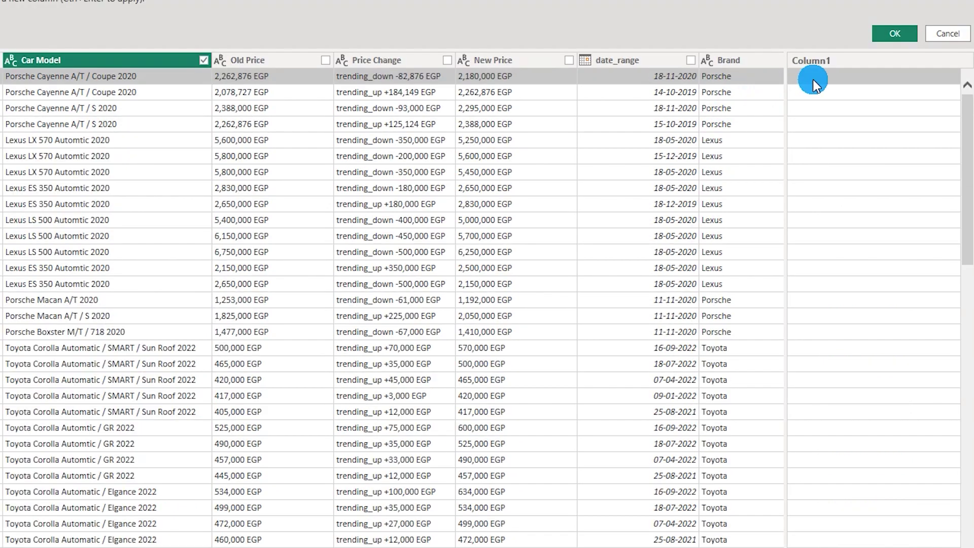
{"action": "left_click", "coordinate": [813, 79]}
{"action": "type", "text": "2020"}
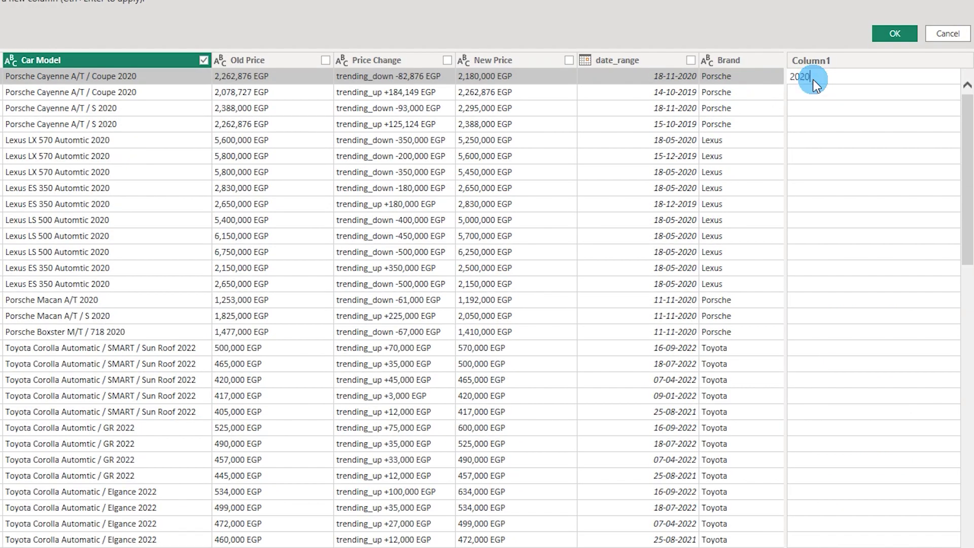
{"action": "key", "text": "Return"}
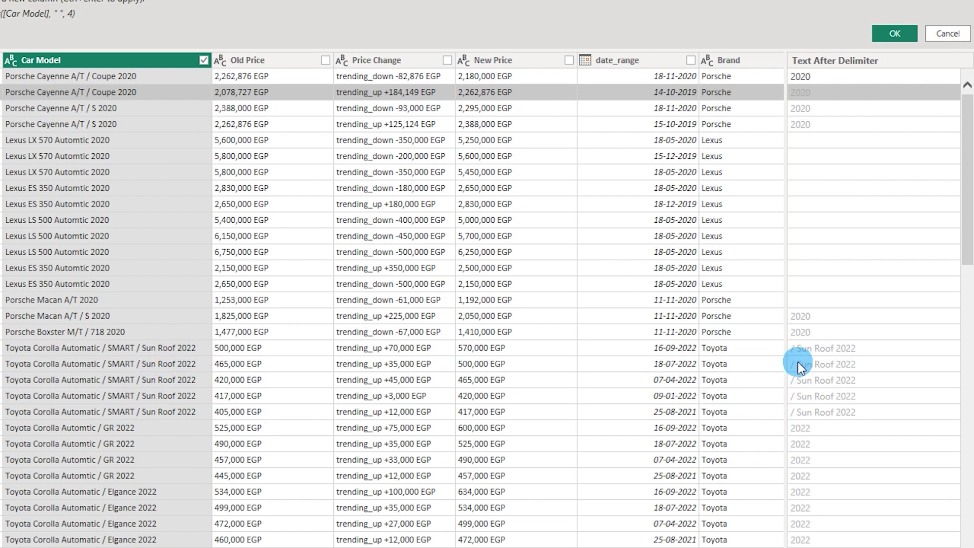
Add a 2020 example for the Lexus LX 570 row and accept the year column
{"action": "left_click_drag", "start_coordinate": [966, 130], "coordinate": [966, 396]}
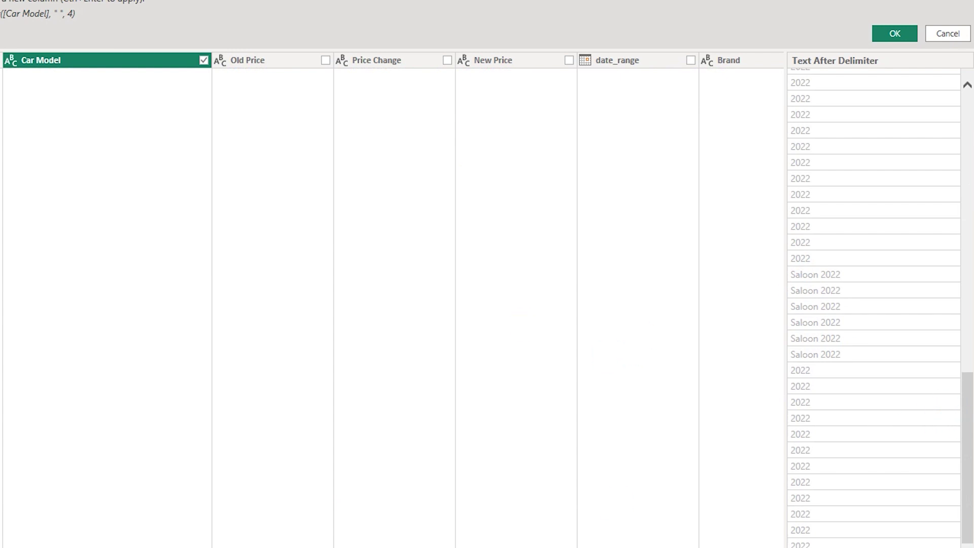
{"action": "left_click_drag", "start_coordinate": [966, 434], "coordinate": [966, 152]}
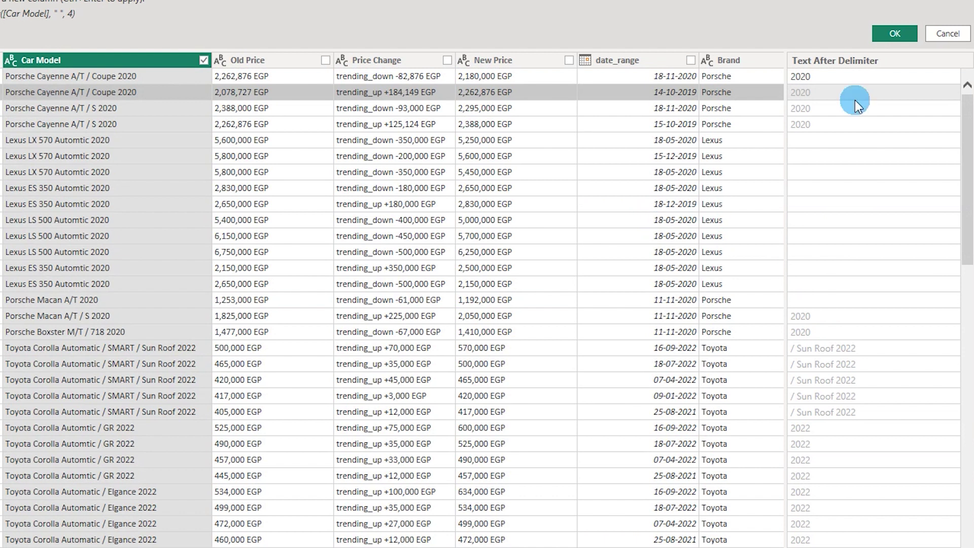
{"action": "left_click", "coordinate": [803, 146]}
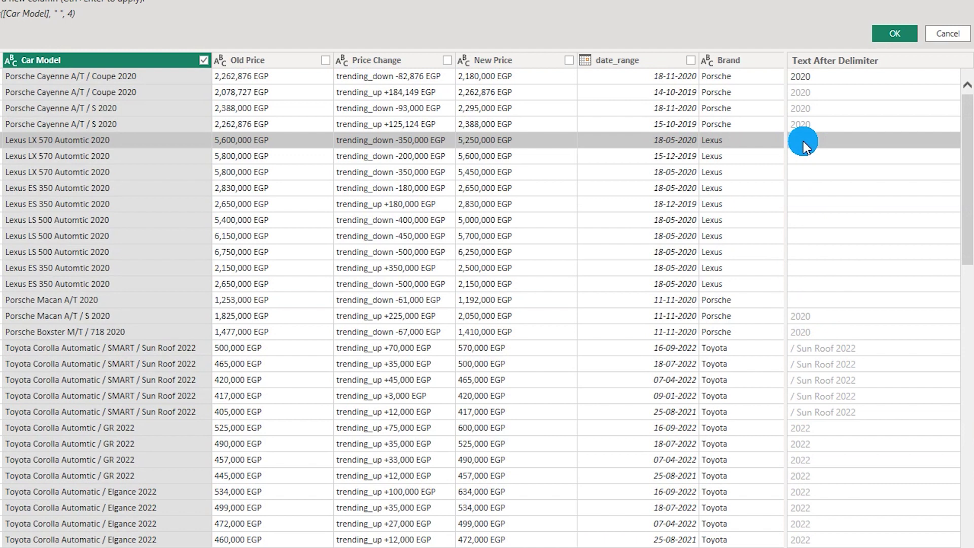
{"action": "type", "text": "2020"}
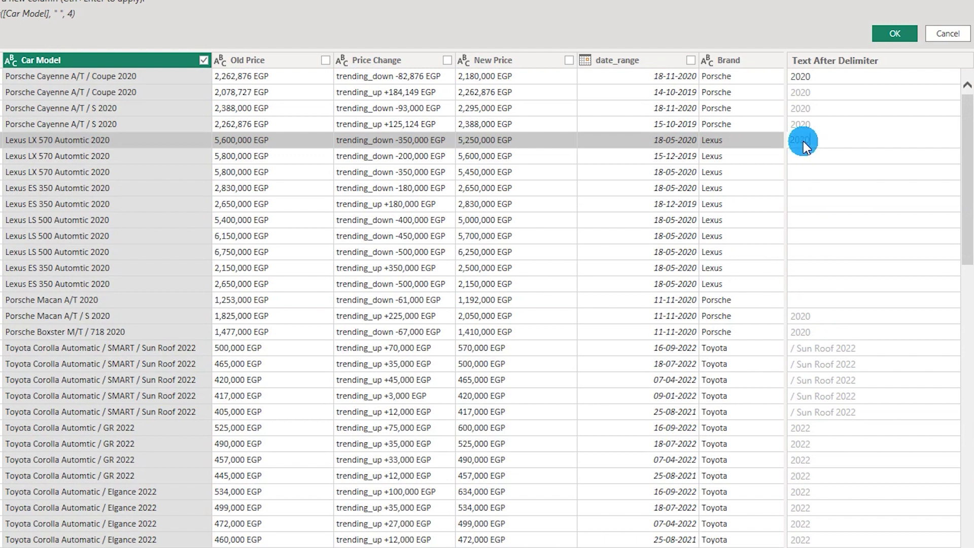
{"action": "key", "text": "Return"}
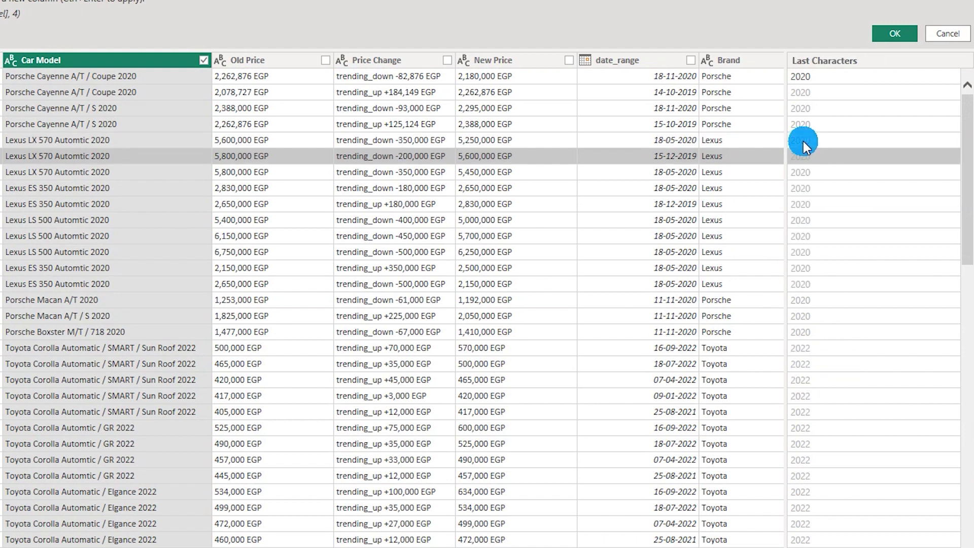
{"action": "left_click_drag", "start_coordinate": [967, 127], "coordinate": [965, 99]}
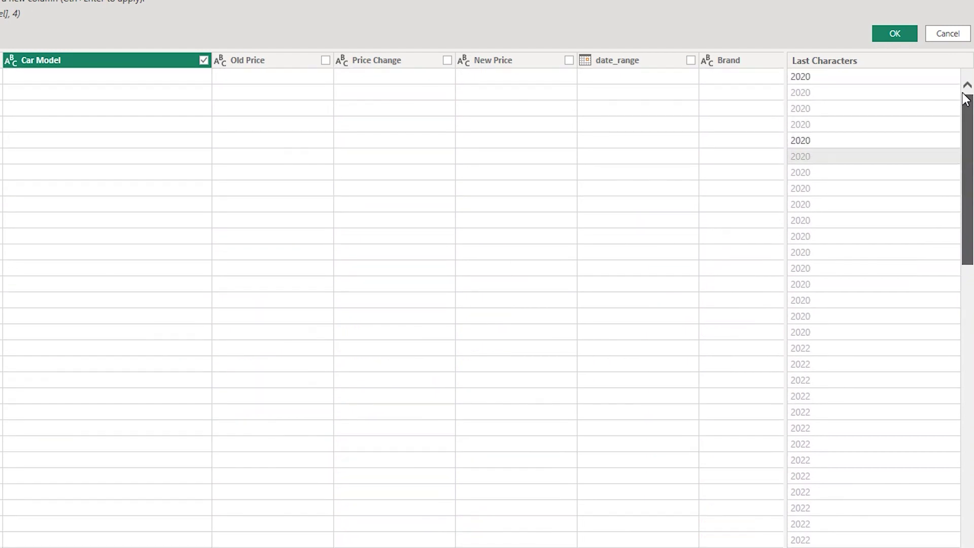
{"action": "left_click", "coordinate": [964, 97]}
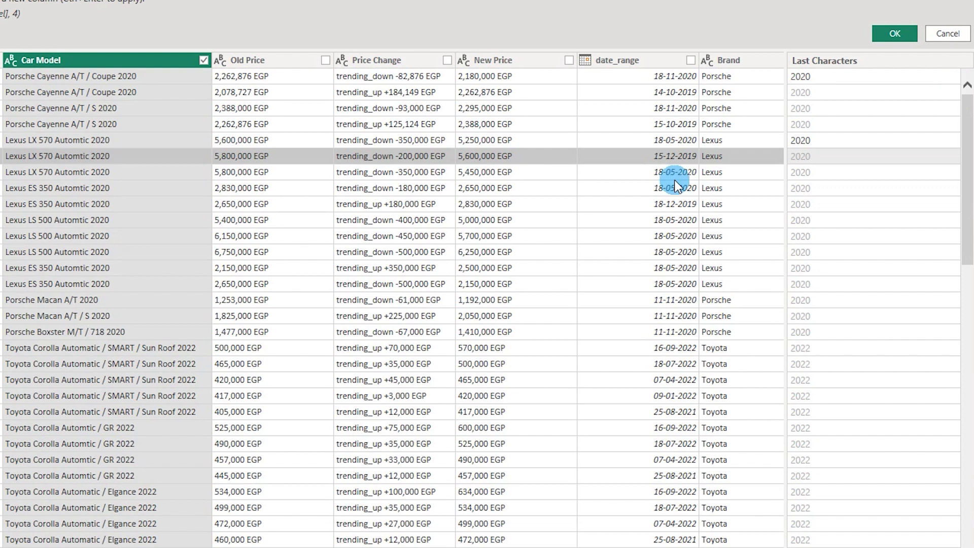
{"action": "left_click", "coordinate": [896, 38]}
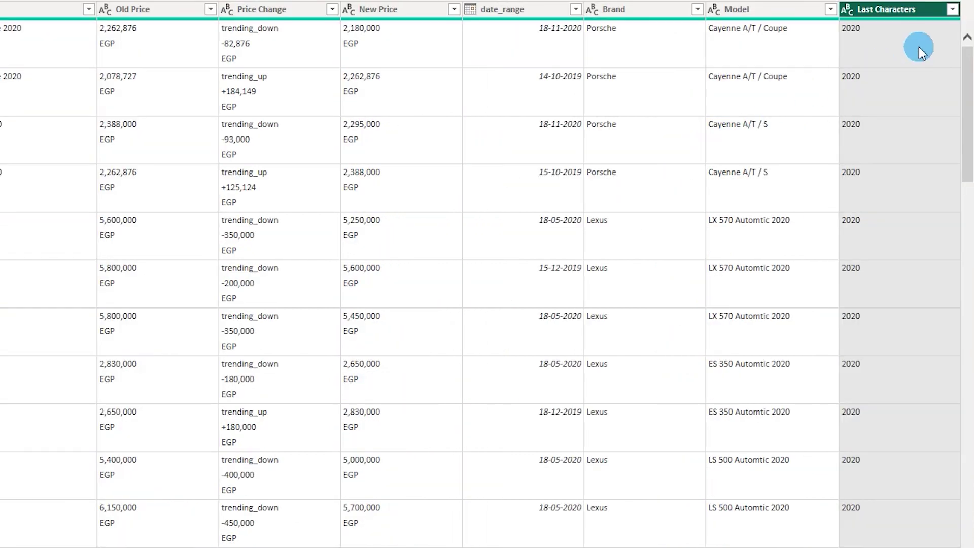
Rename Last Characters to 'MY Year' and confirm its values run from 2020 to 2023
{"action": "right_click", "coordinate": [903, 14]}
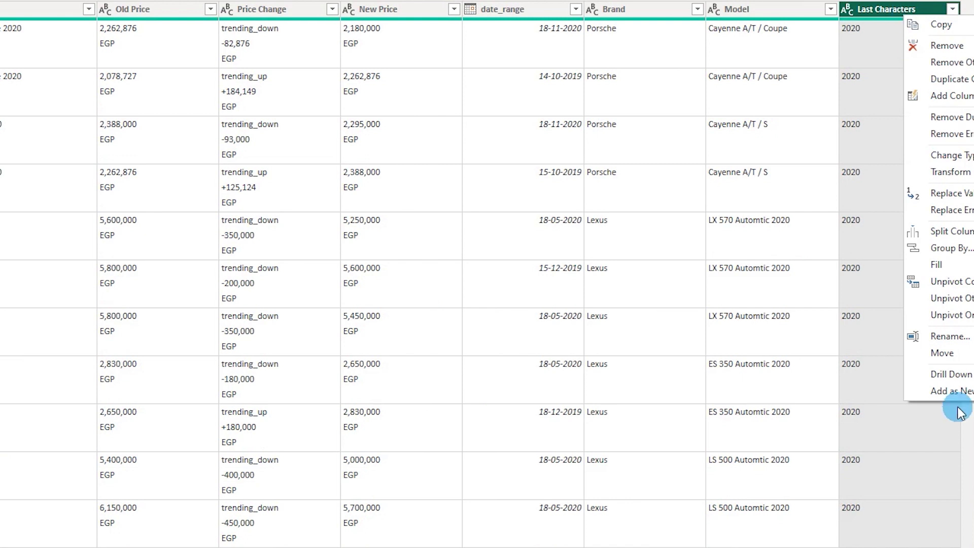
{"action": "left_click", "coordinate": [950, 337]}
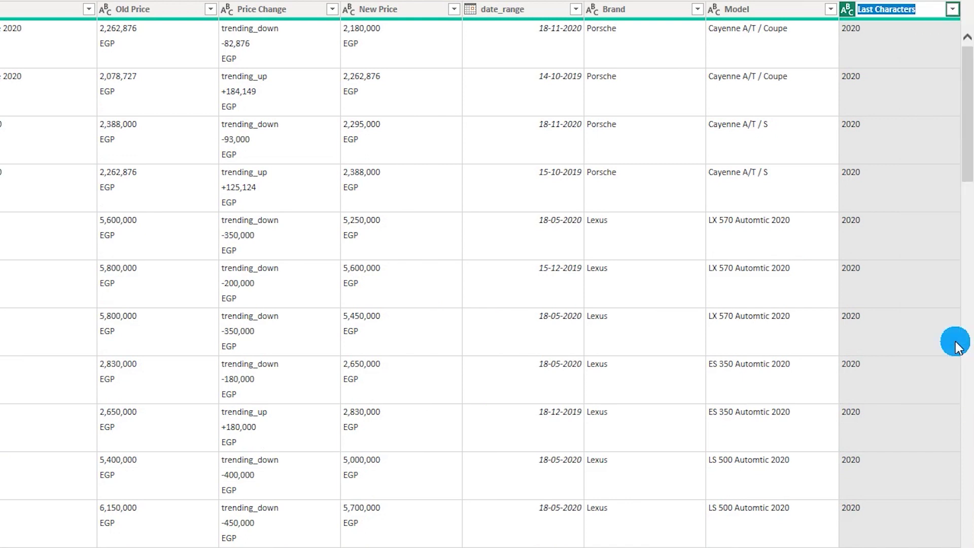
{"action": "type", "text": "MY Year"}
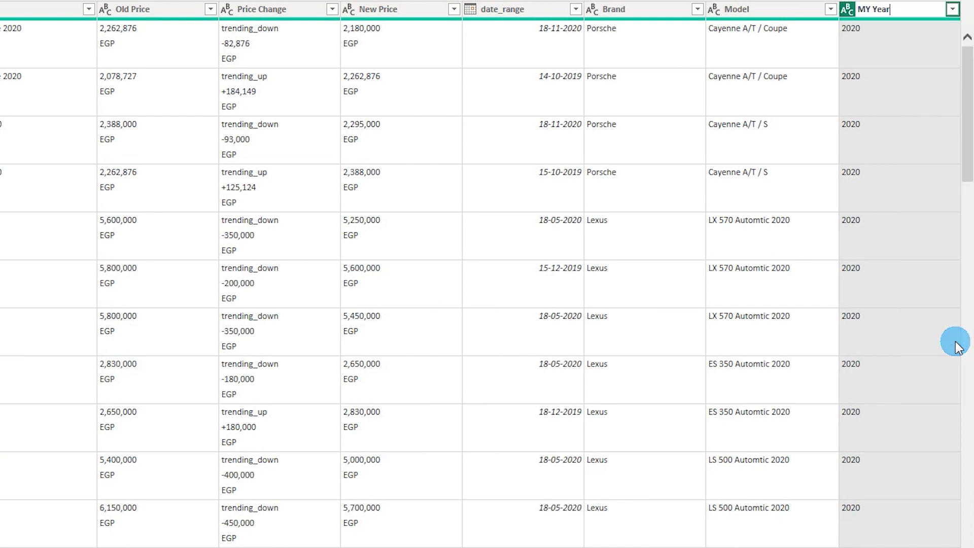
{"action": "key", "text": "Return"}
{"action": "left_click", "coordinate": [952, 9]}
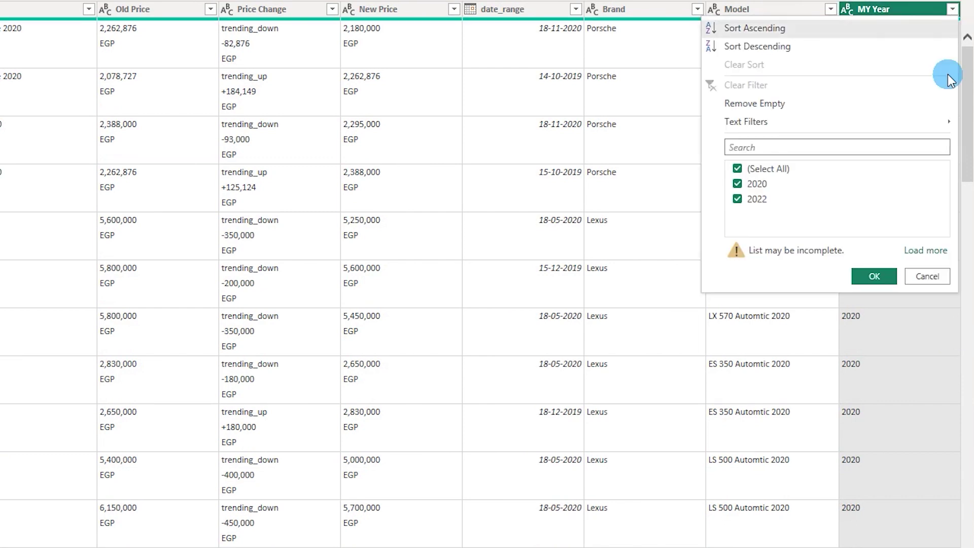
{"action": "left_click", "coordinate": [918, 248]}
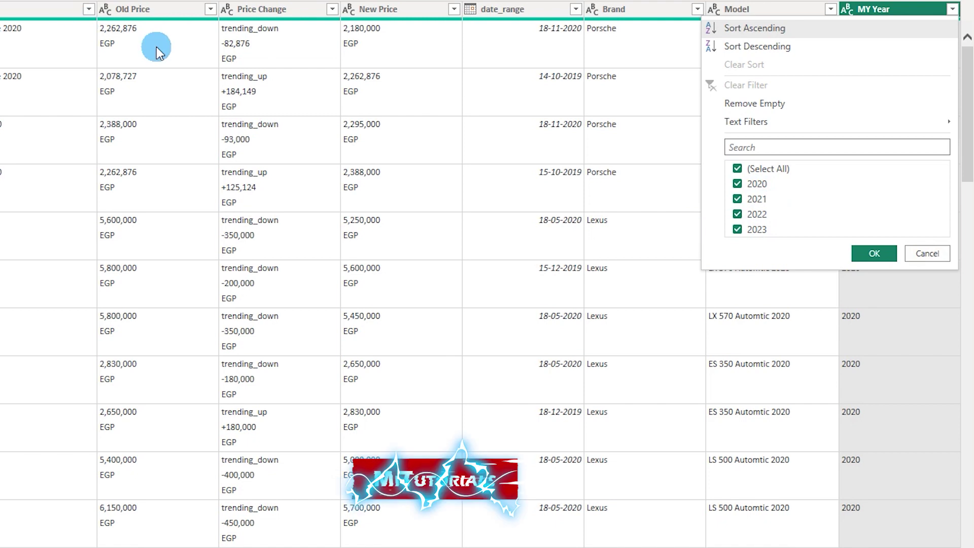
{"action": "left_click", "coordinate": [926, 254]}
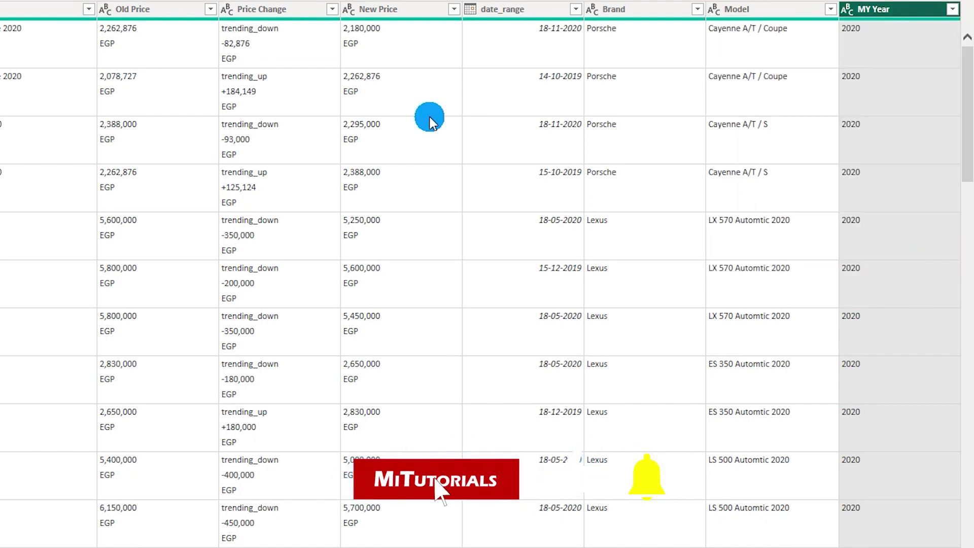